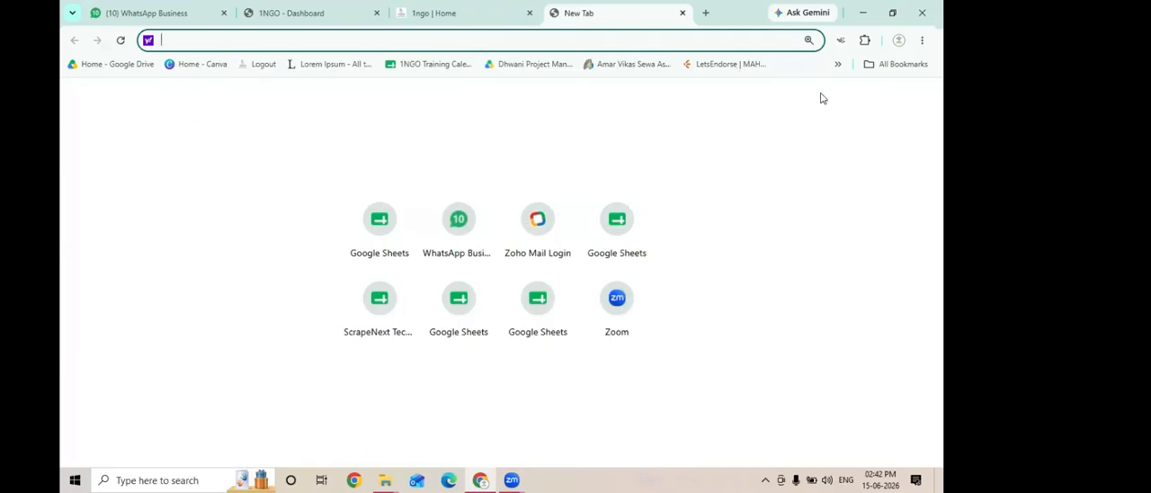
Open the 1ngo.in website in the new tab
type("1ngo.in")
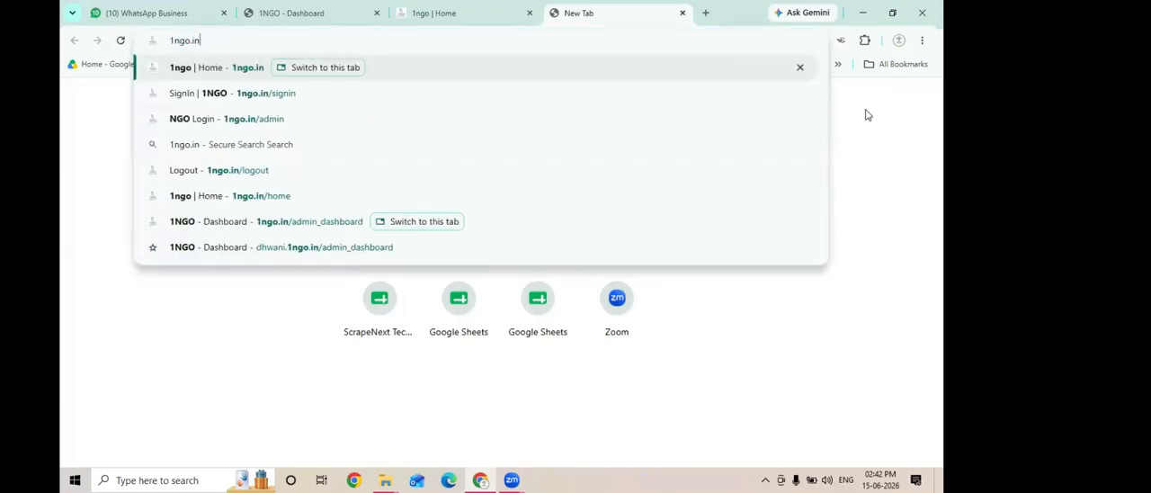
key("Return")
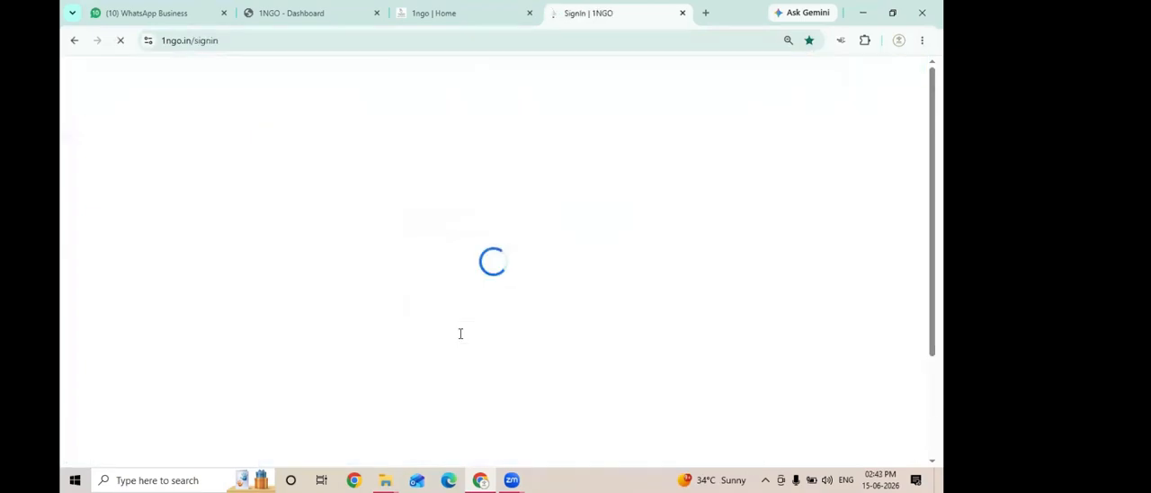
Replace the prefilled password on the 1NGO login form with the account password and sign in
left_click(460, 333)
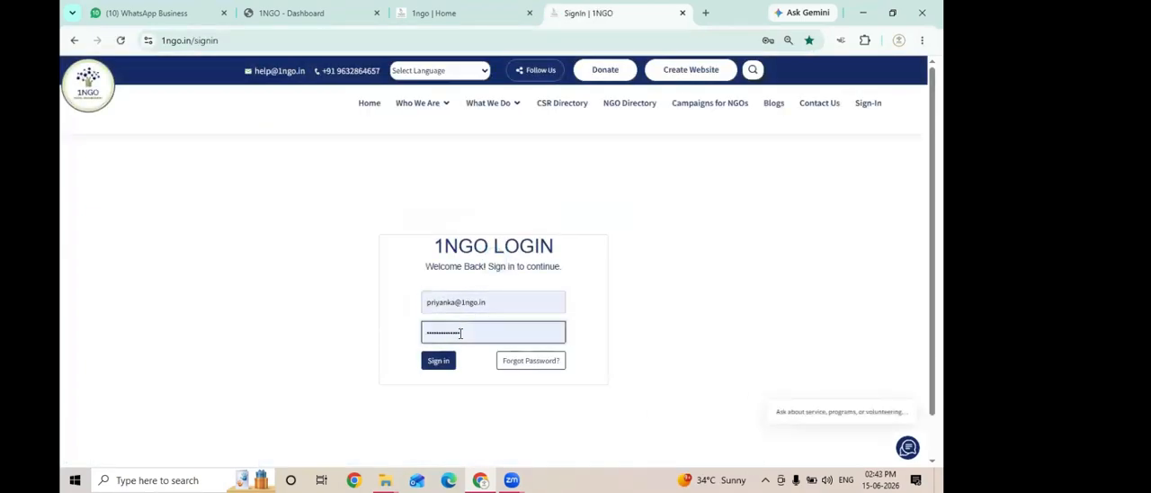
key("BackSpace")
key("BackSpace")
key("BackSpace")
key("BackSpace")
key("BackSpace")
key("BackSpace")
key("BackSpace")
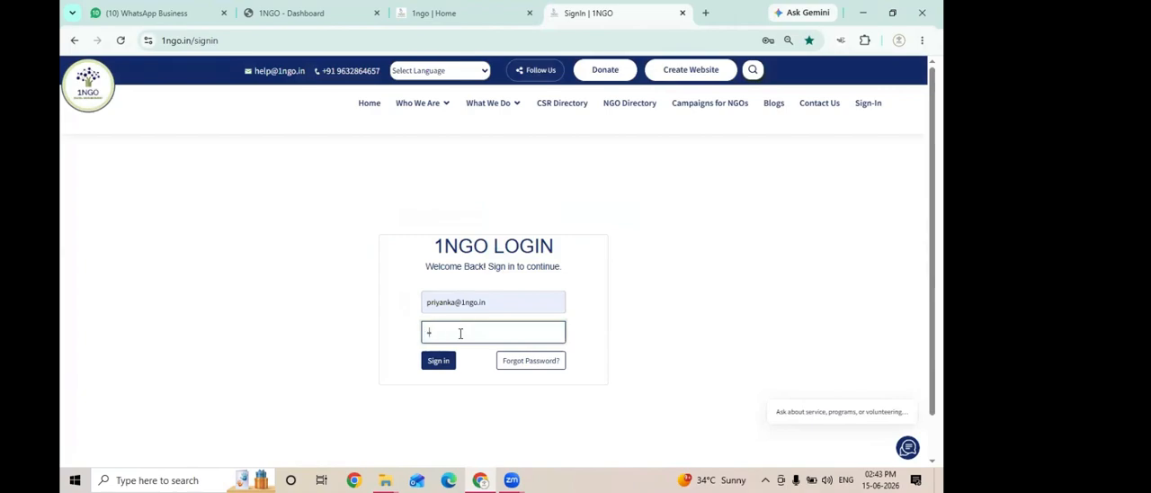
type("•")
key("BackSpace")
key("BackSpace")
key("BackSpace")
key("BackSpace")
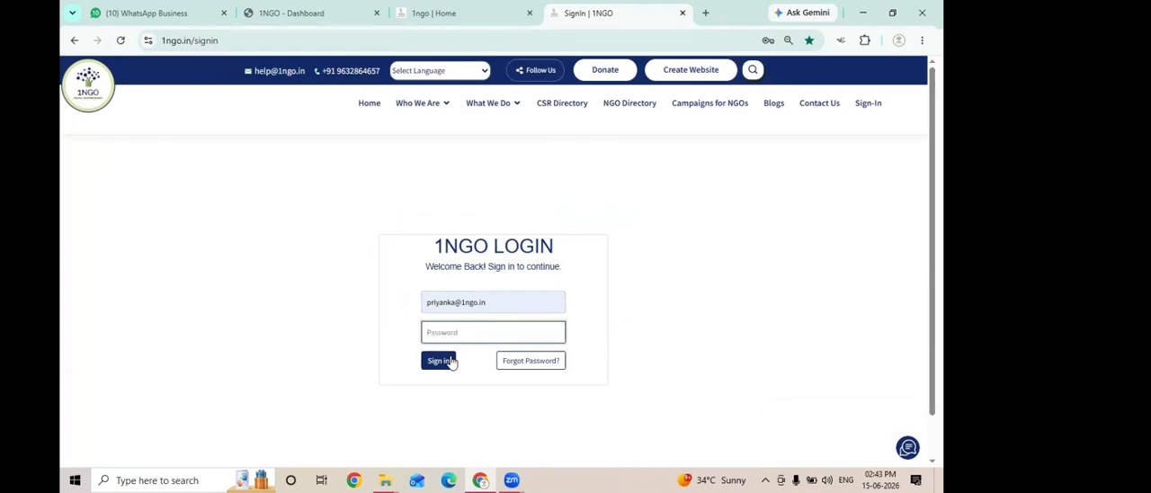
type("•")
left_click(452, 362)
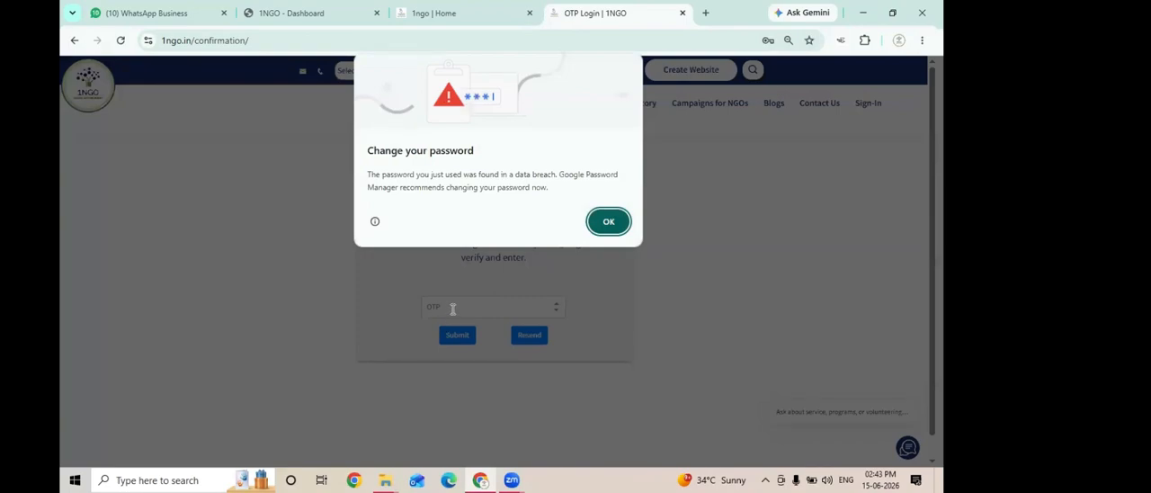
Dismiss the password warning, enter the one-time verification code in the OTP field and submit it
key("Return")
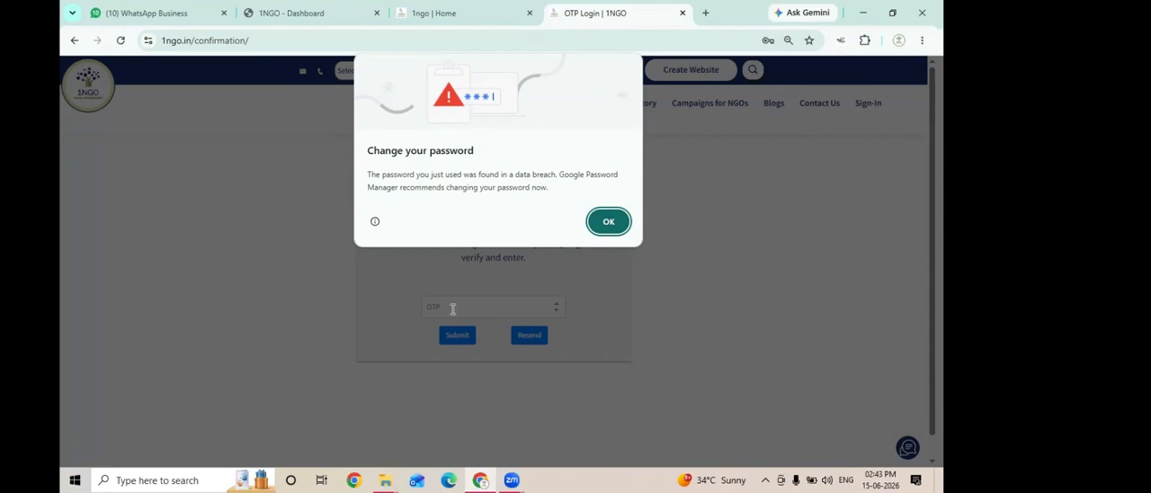
left_click(452, 308)
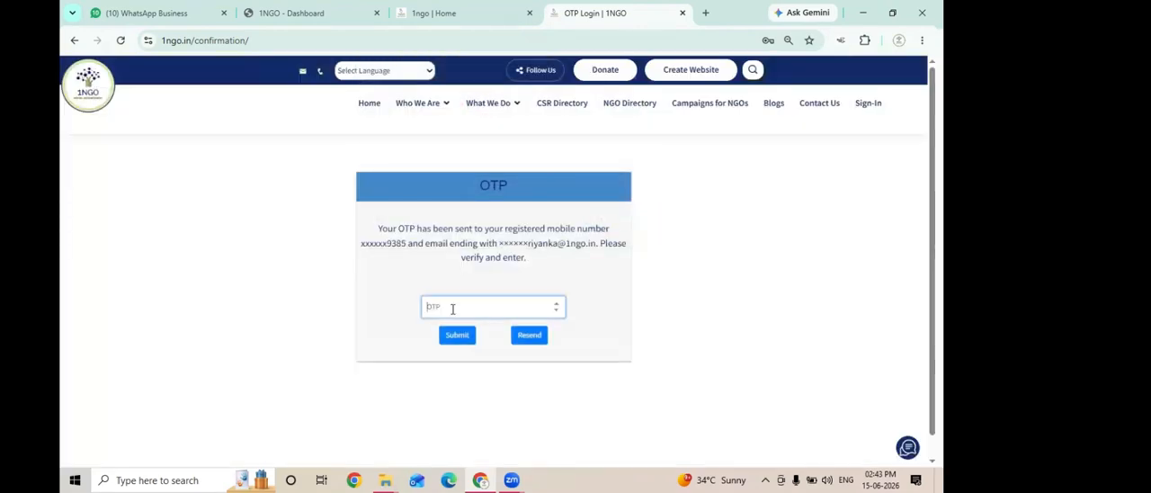
key("Tab")
key("Return")
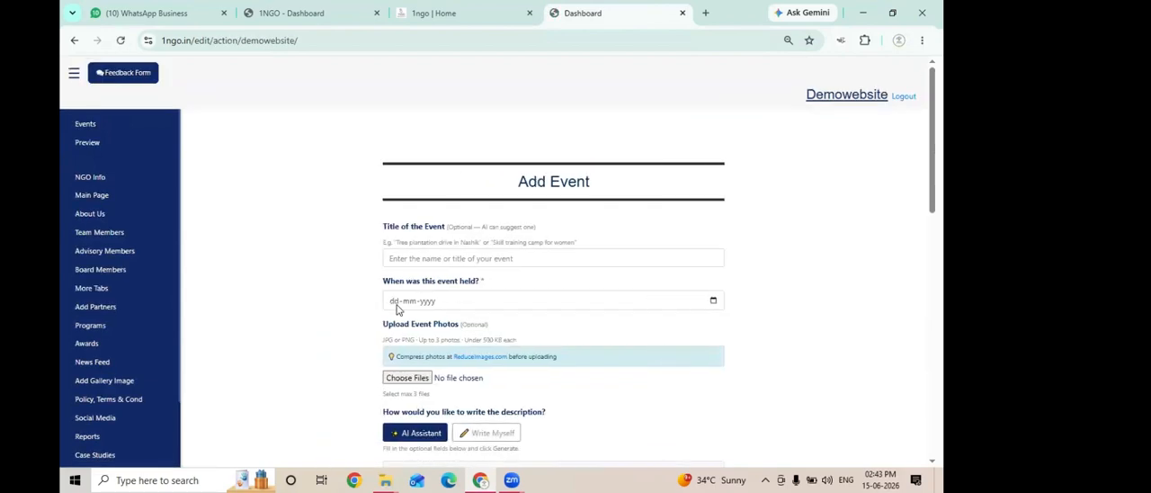
Set the event date to 12-04-2025 in the Add Event form, leaving the optional title empty
left_click(432, 259)
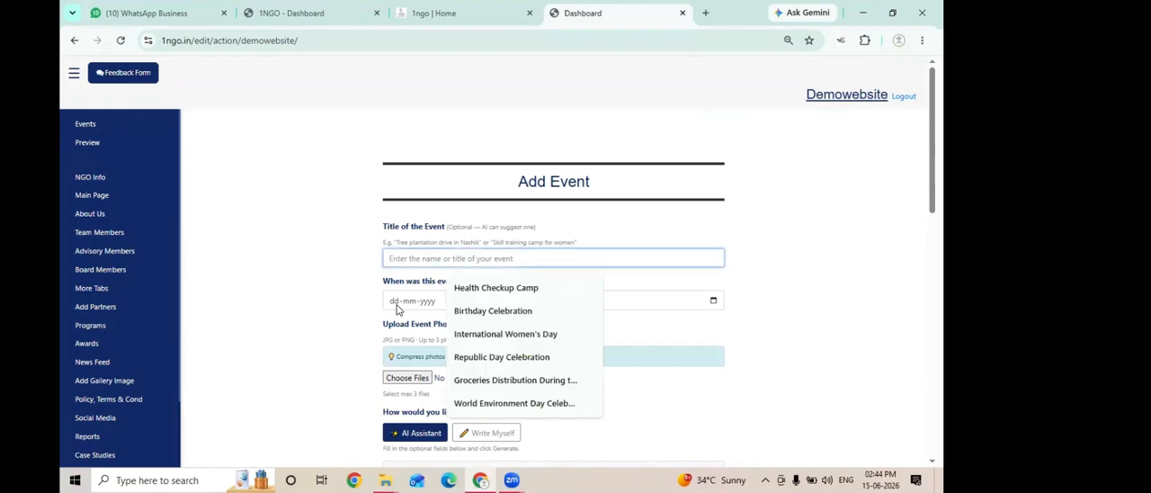
left_click(398, 306)
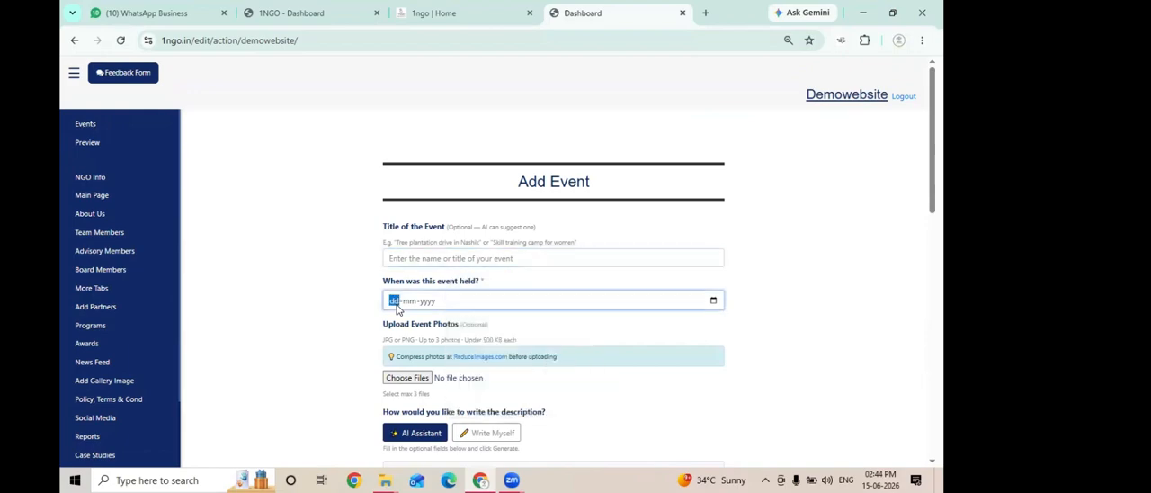
type("12-04-02025")
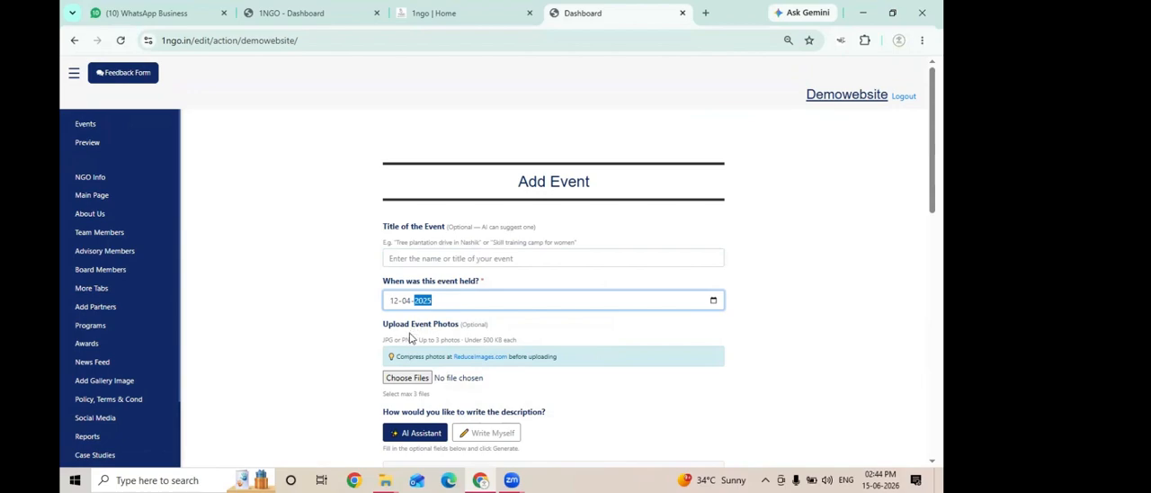
Add the picture "ChatGPT Image Jun 5, 2026, 02_18_40 PM" from Downloads as the event photo
scroll(409, 340, "down", 1)
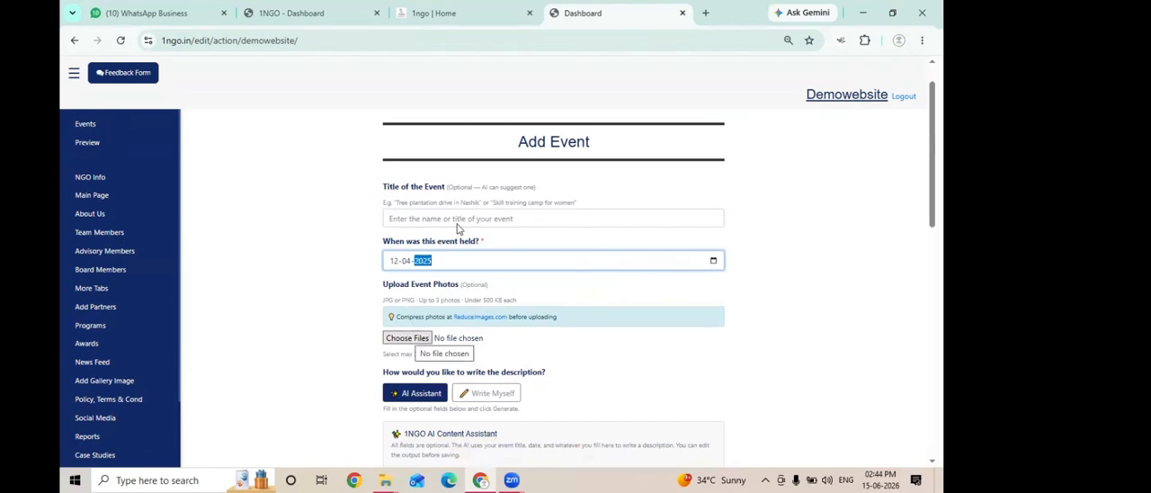
left_click(371, 294)
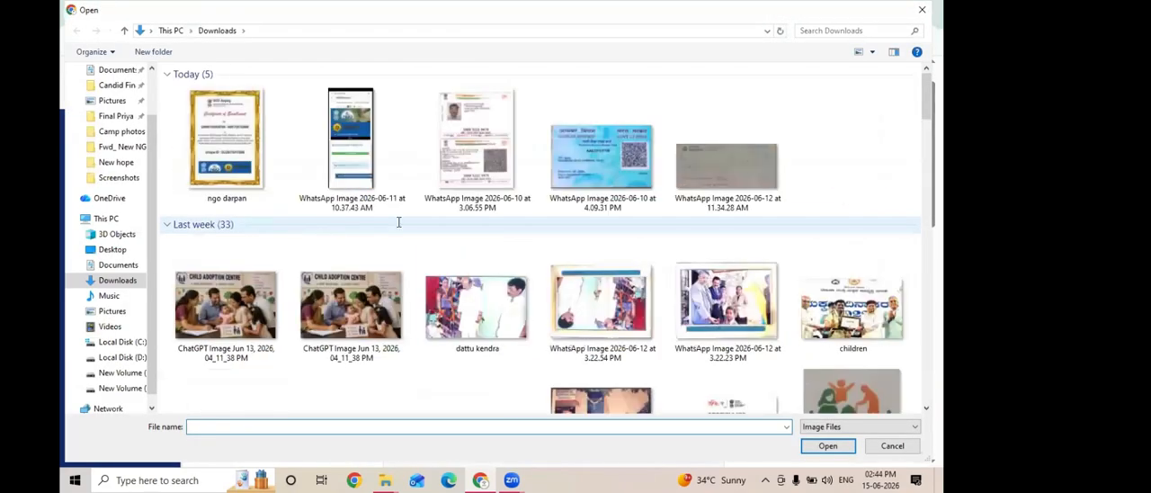
scroll(445, 286, "down", 15)
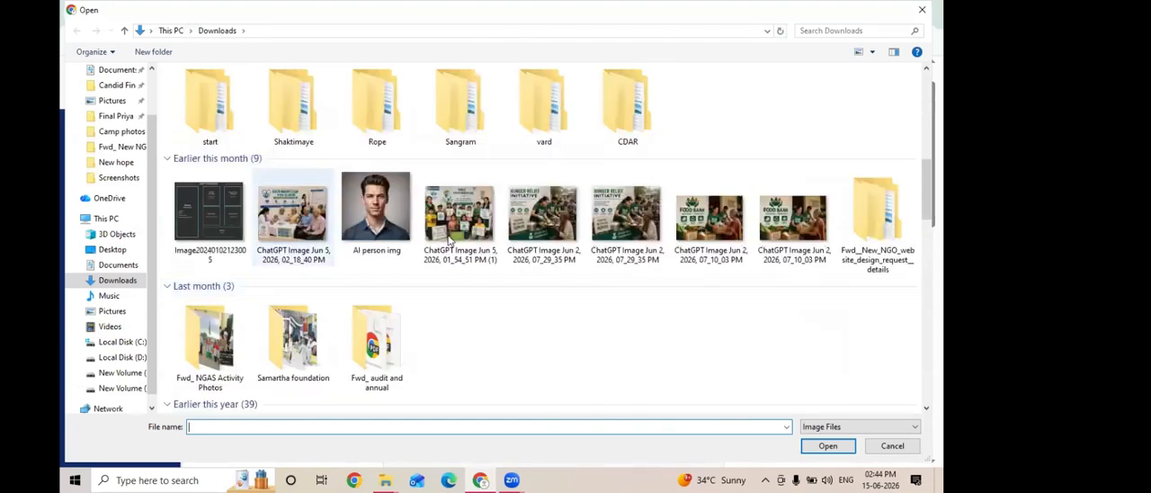
double_click(293, 213)
scroll(429, 253, "down", 2)
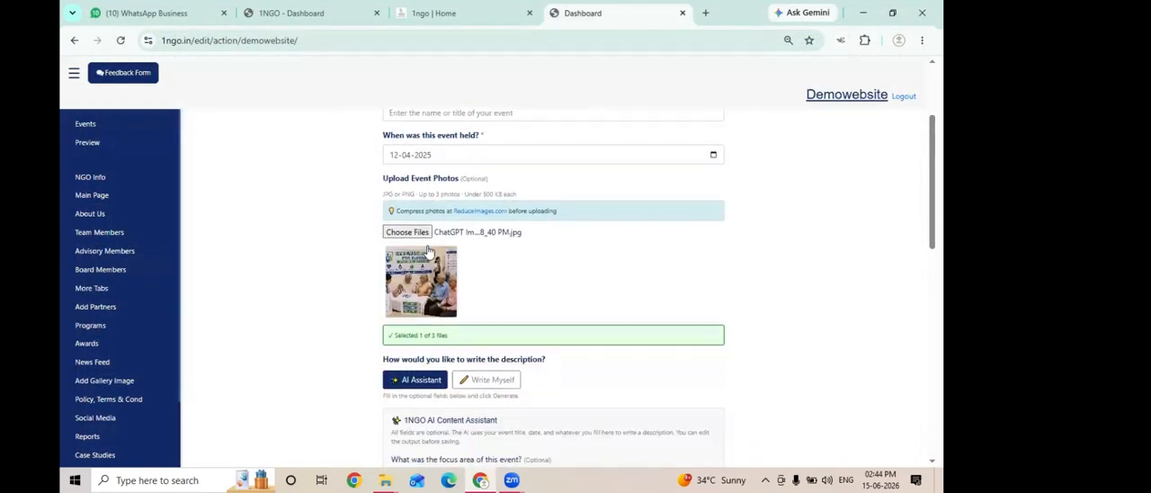
Look at the Write Myself description option and return to the AI Assistant option
scroll(428, 252, "down", 3)
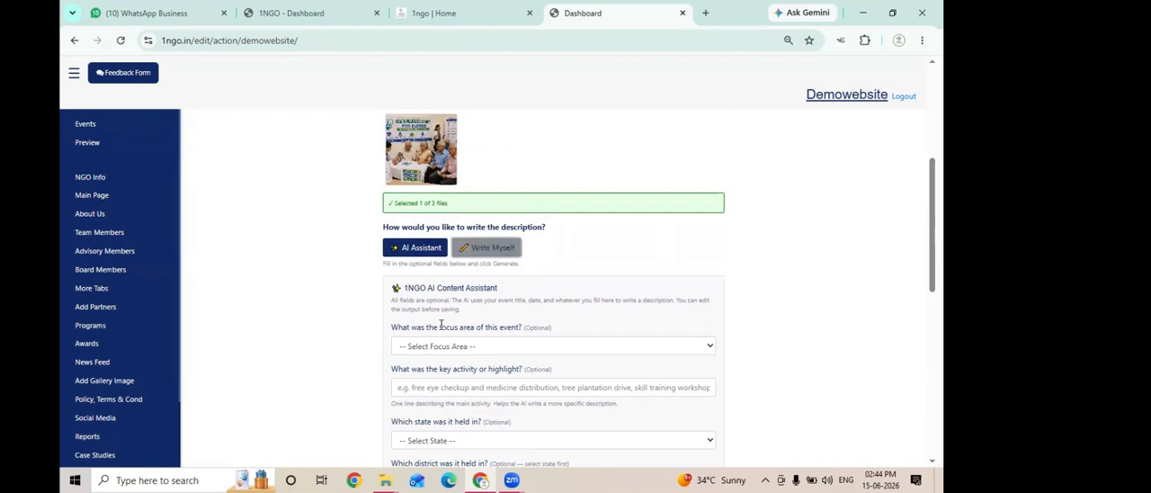
left_click(485, 248)
left_click(441, 325)
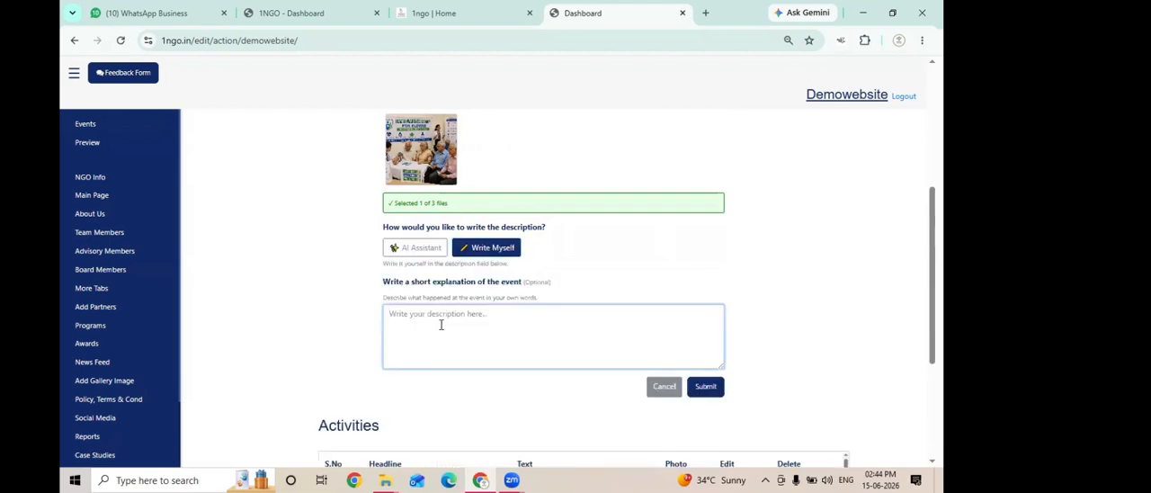
left_click(407, 248)
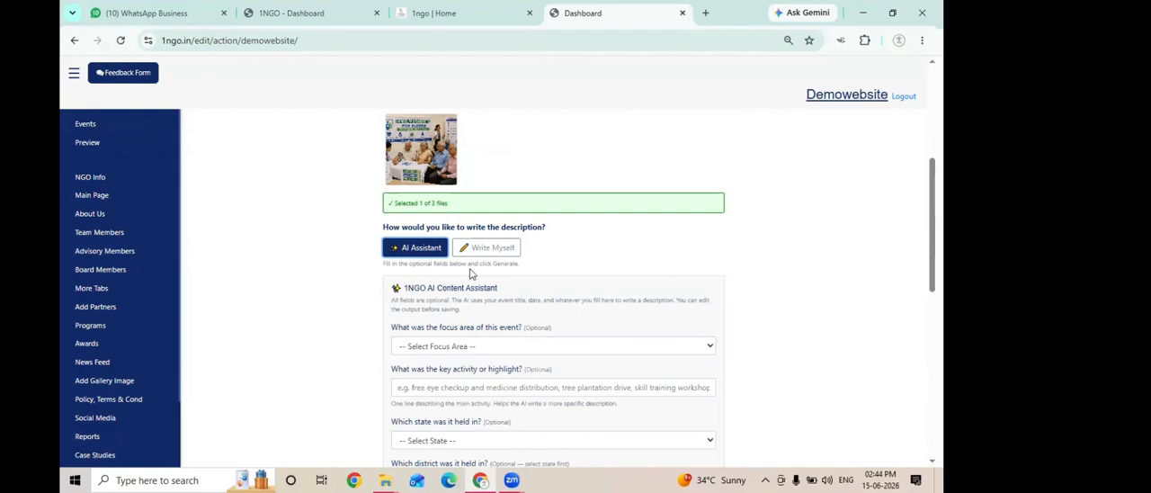
Set the event's focus area to Health & Nutrition in the AI content assistant
scroll(463, 274, "down", 1)
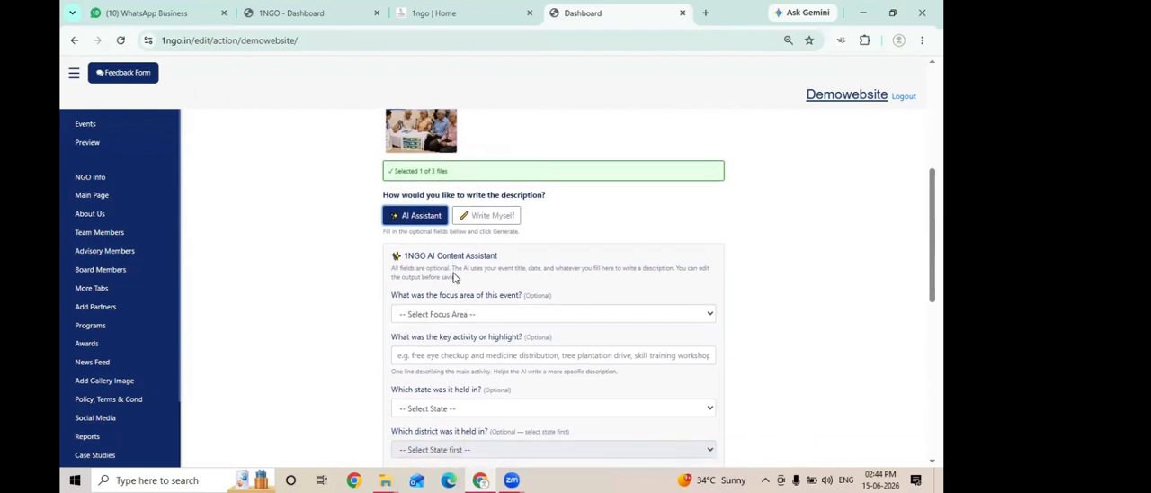
scroll(441, 320, "down", 2)
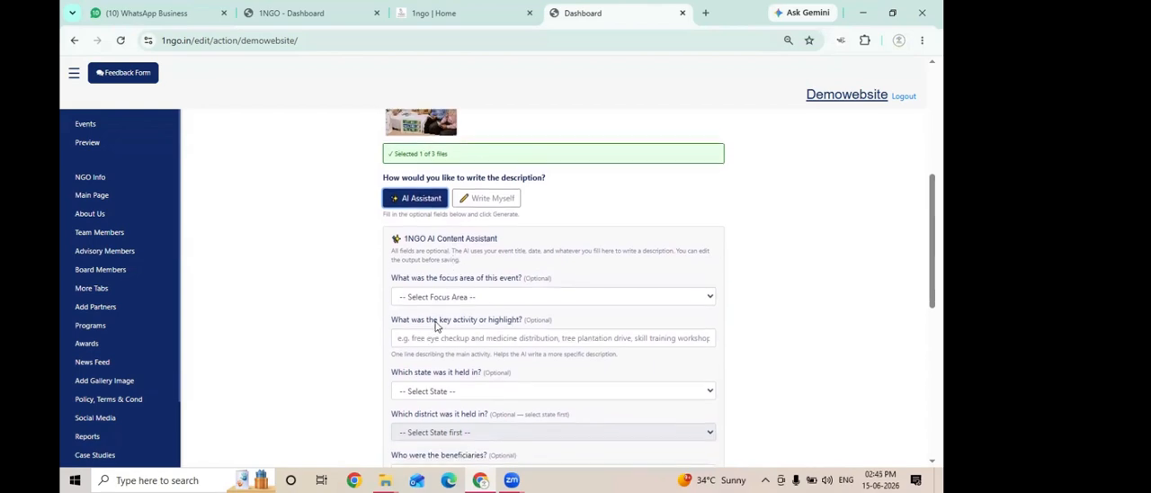
left_click(441, 266)
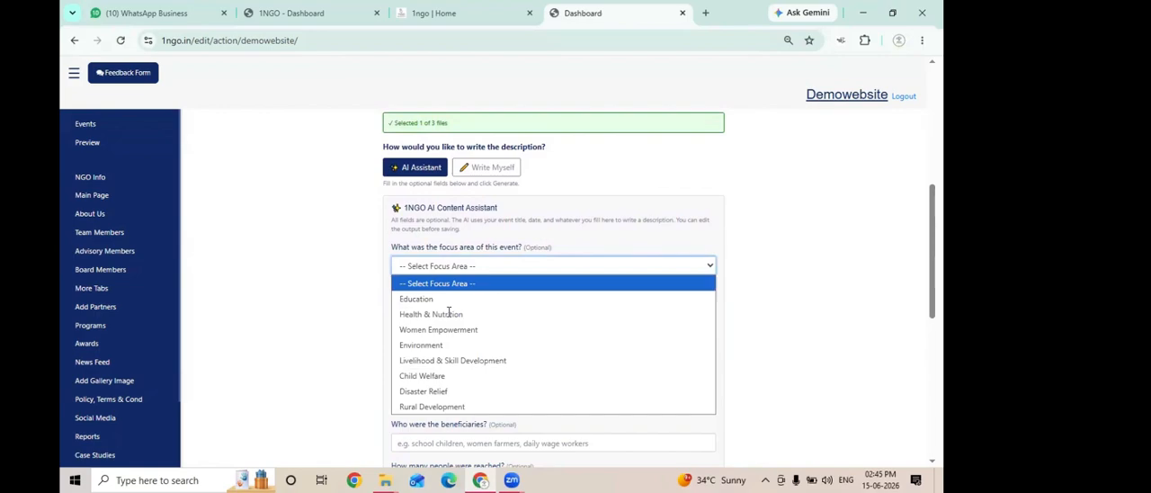
key("Down")
key("Down")
key("Down")
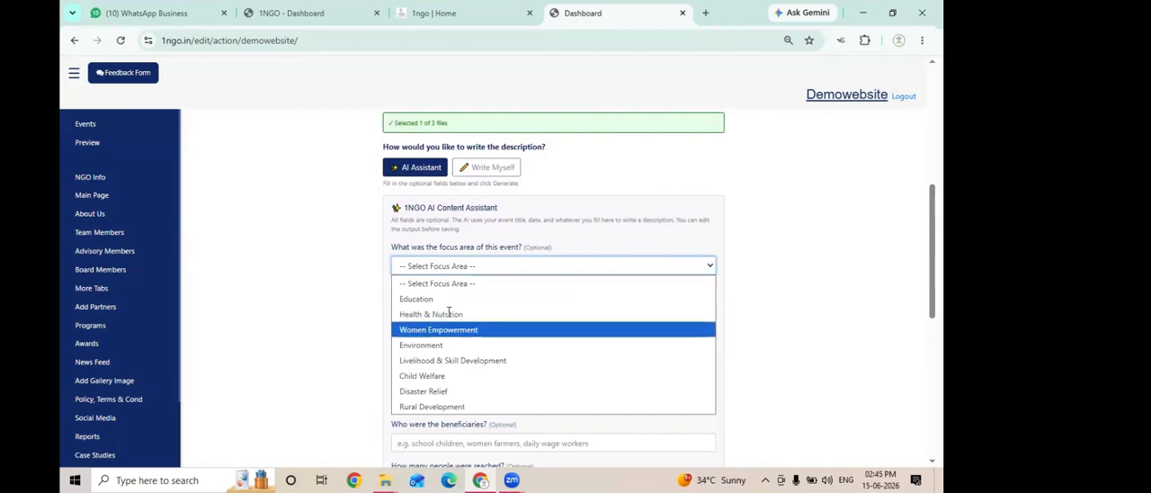
left_click(449, 313)
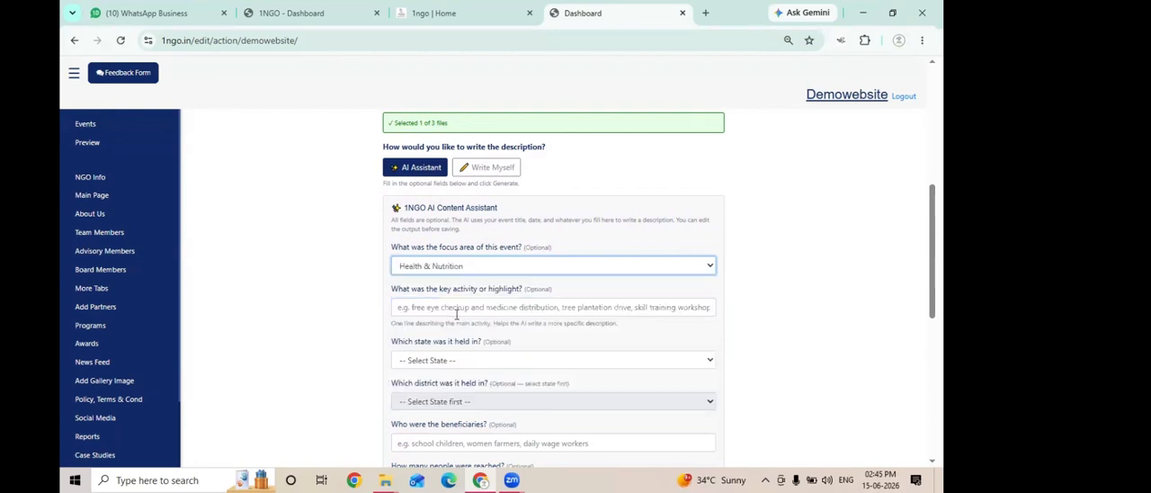
Fill in the key activity as "we conducted health checkup camp", using the saved suggestion and removing its ending
left_click(544, 311)
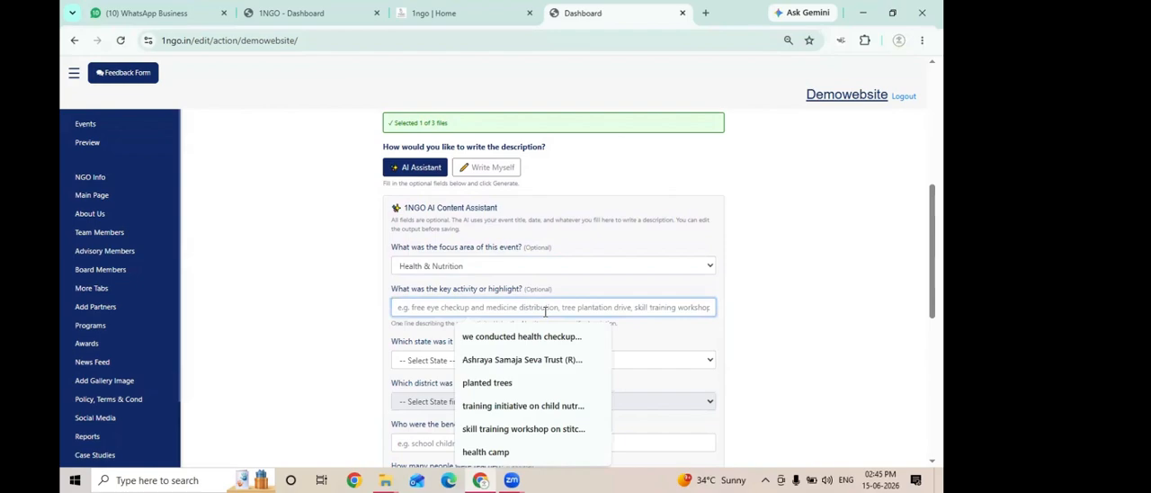
key("Down")
key("Return")
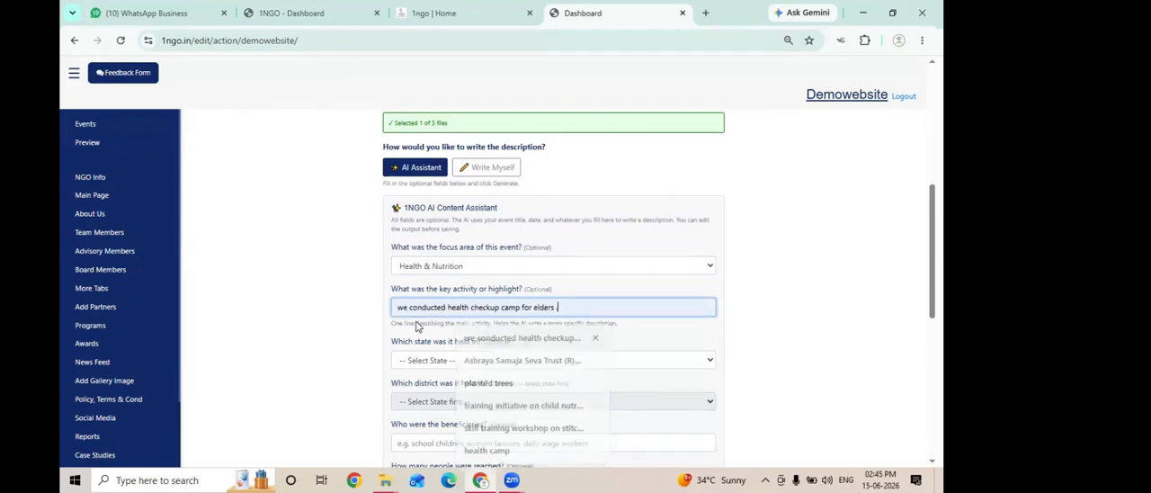
key("BackSpace")
key("BackSpace")
key("BackSpace")
key("BackSpace")
key("BackSpace")
key("BackSpace")
key("BackSpace")
key("BackSpace")
key("BackSpace")
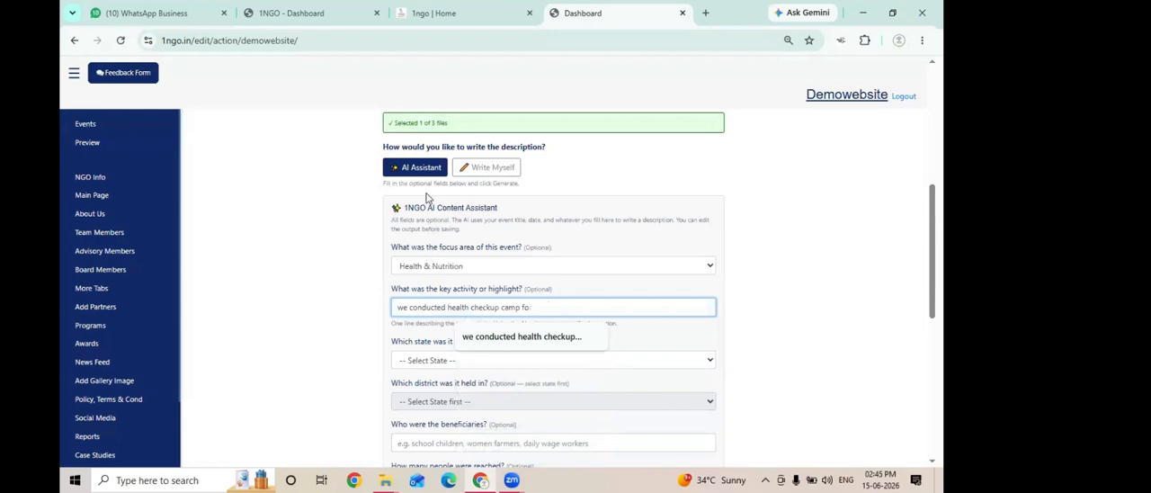
key("BackSpace")
key("BackSpace")
key("BackSpace")
Set the event's location to the state Karnataka and the district Hassan
scroll(446, 291, "down", 1)
left_click(457, 316)
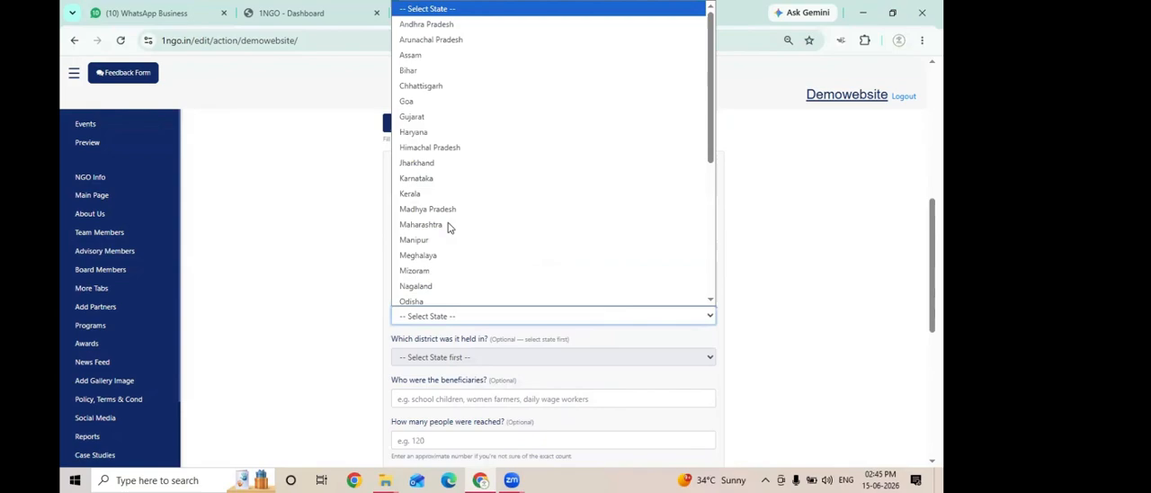
key("Up")
key("Up")
key("Up")
key("Return")
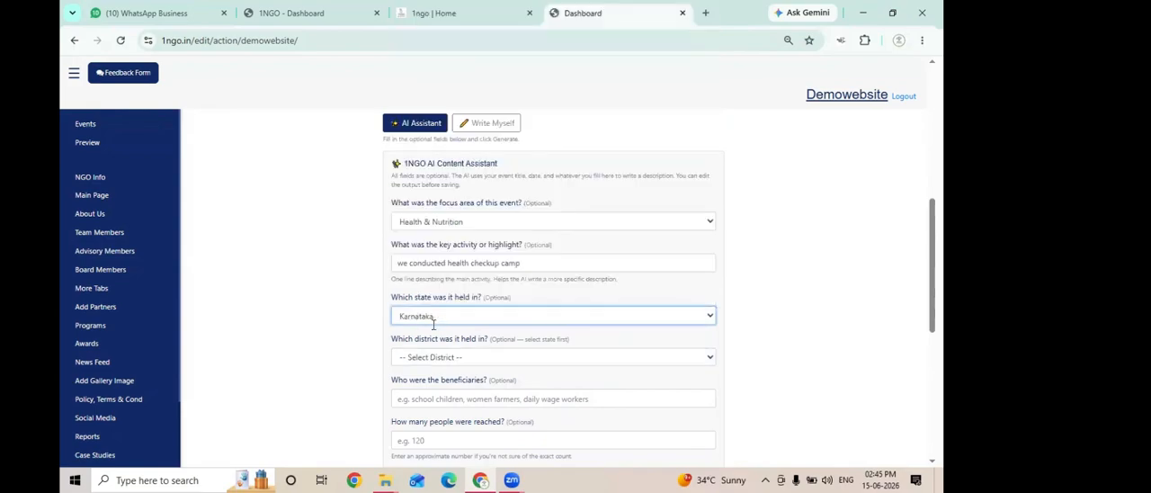
scroll(433, 325, "down", 2)
left_click(433, 289)
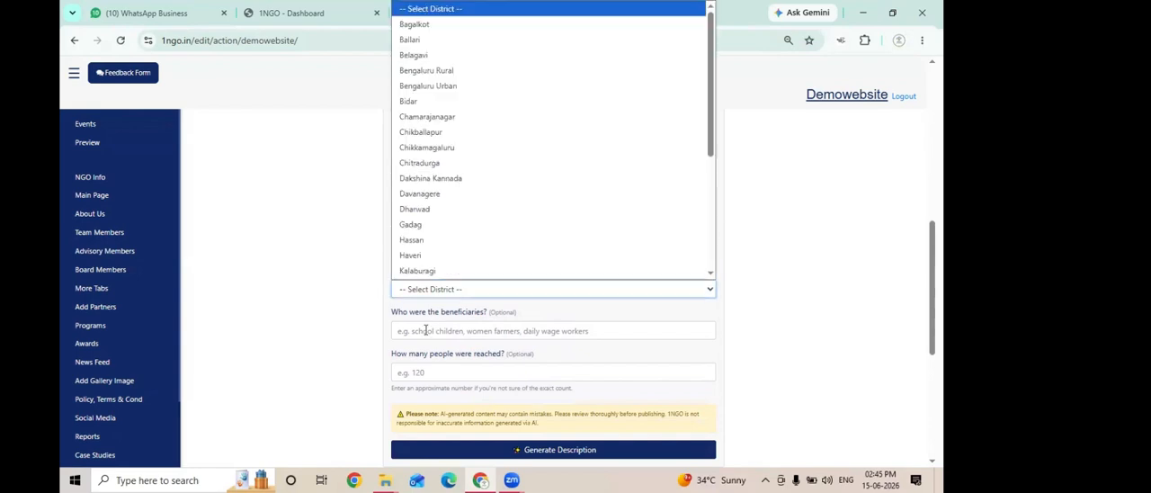
key("Return")
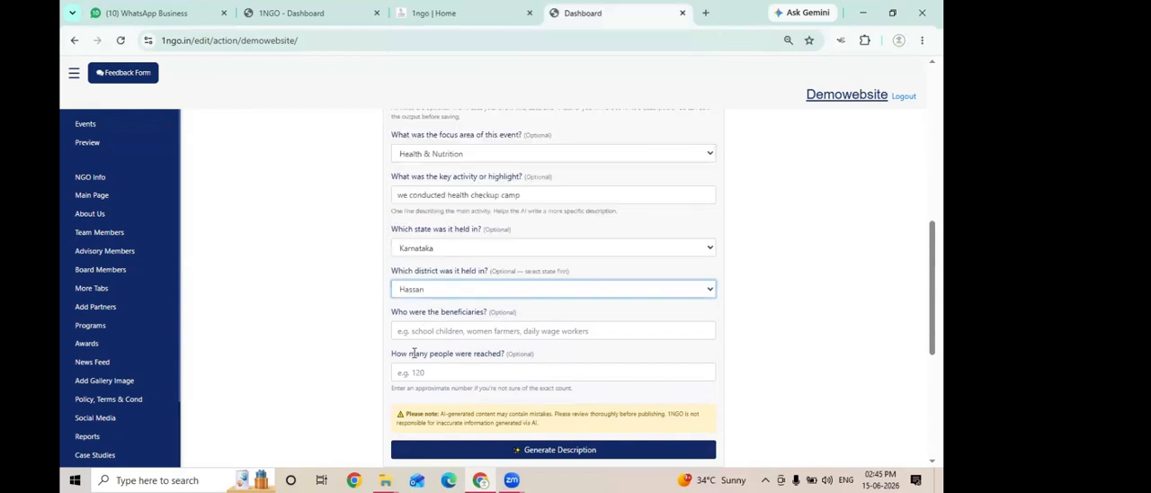
Enter "elders" as the beneficiaries and 124 as the number of people reached
key("Tab")
type("eld")
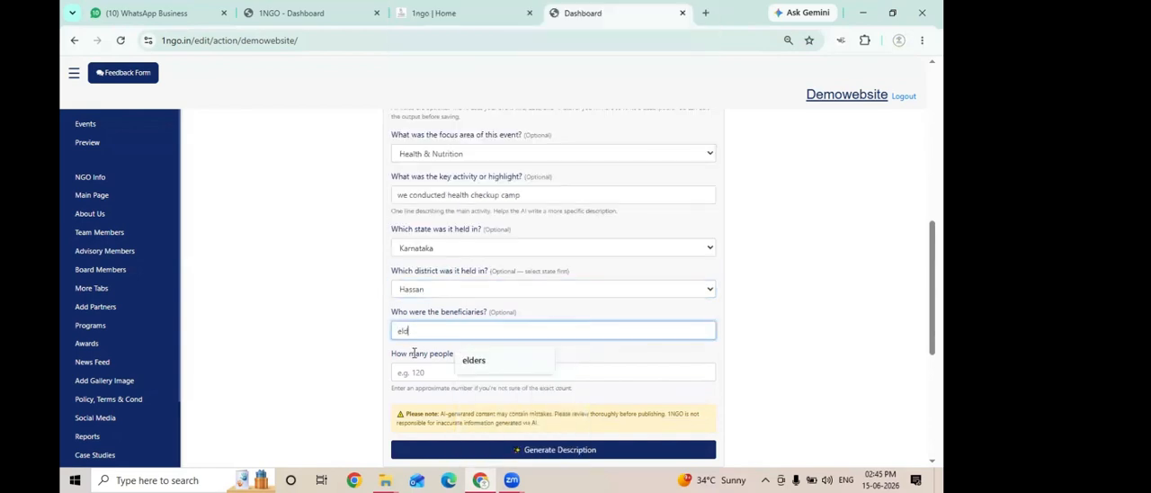
type("ers")
scroll(463, 357, "down", 1)
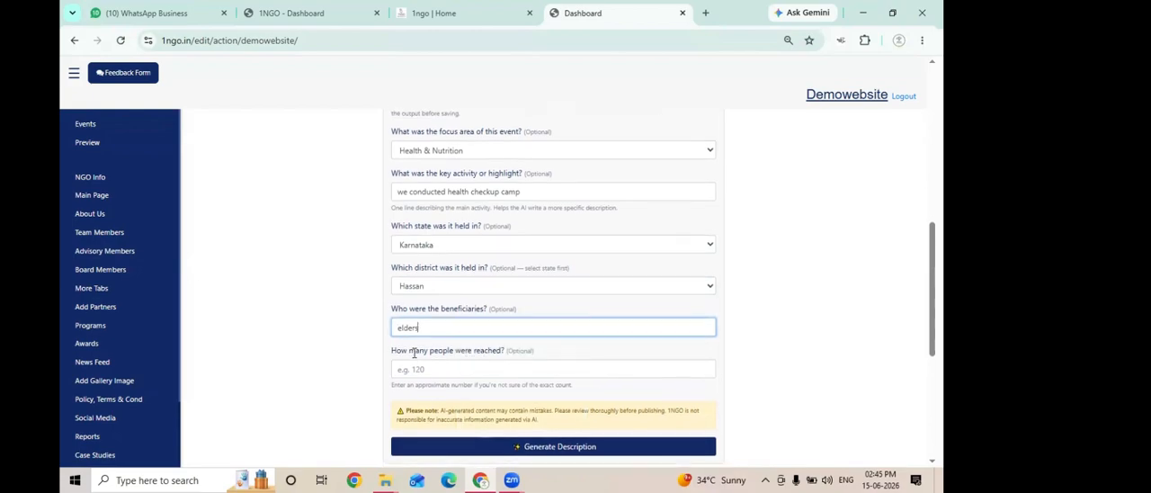
left_click(463, 356)
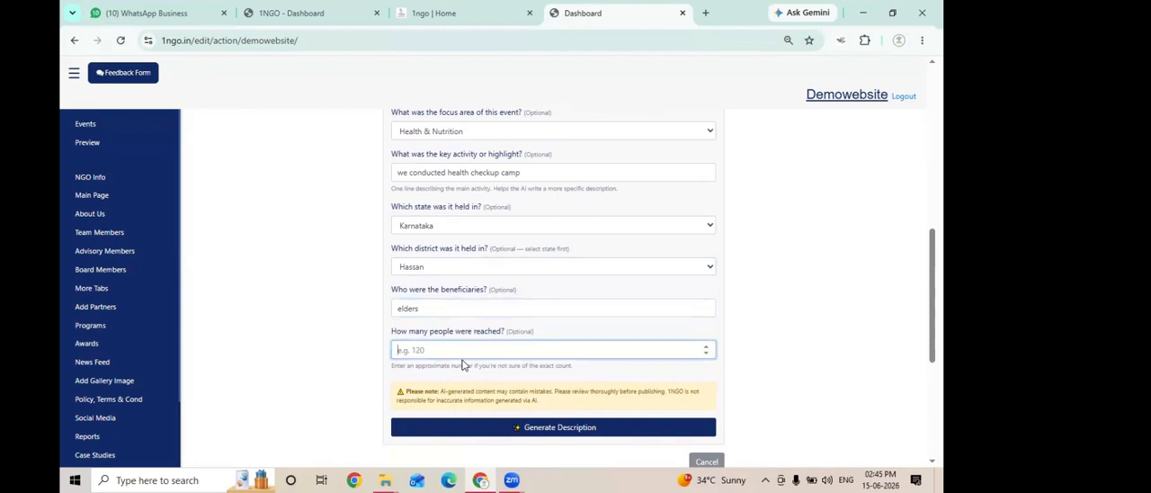
type("124")
scroll(514, 378, "down", 1)
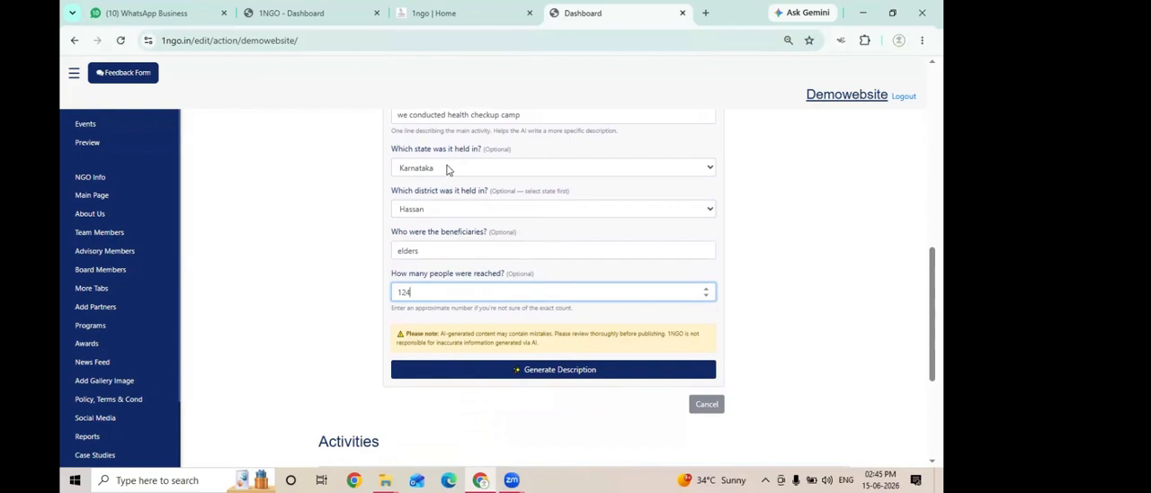
Generate the suggested headline and AI description from the entered event details
key("Return")
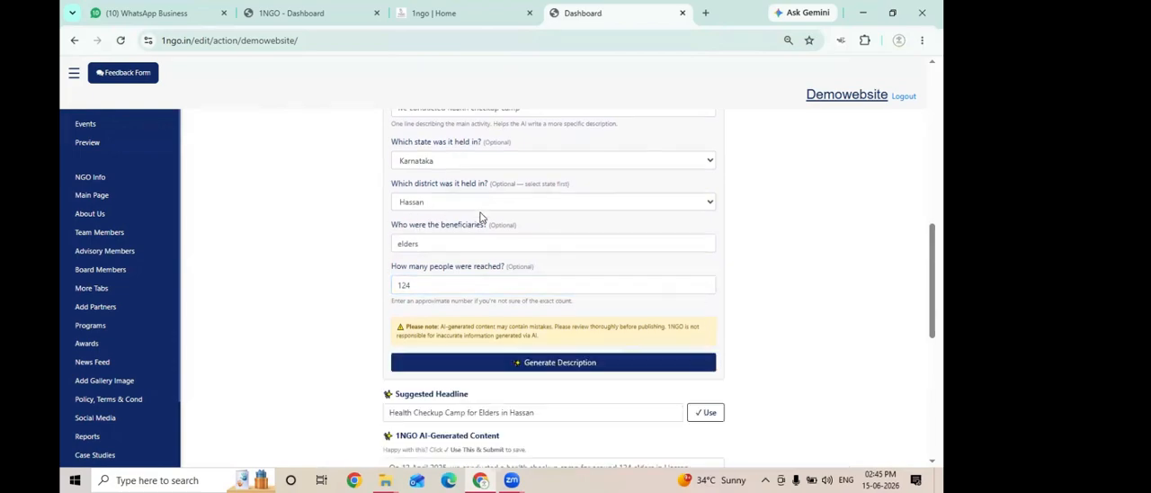
scroll(460, 260, "up", 1)
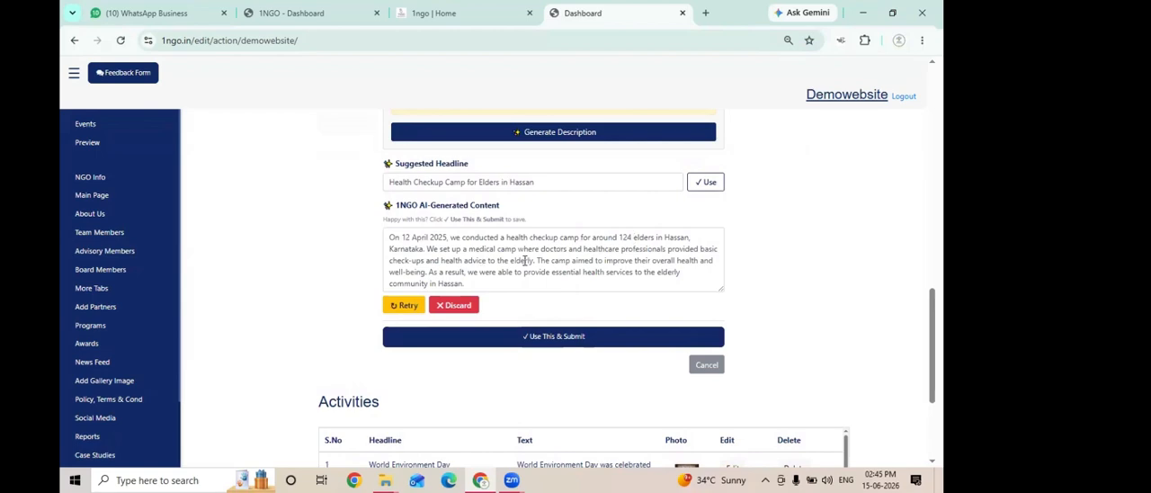
Change the number of elders in the generated description to 125 and submit the event
left_click(632, 237)
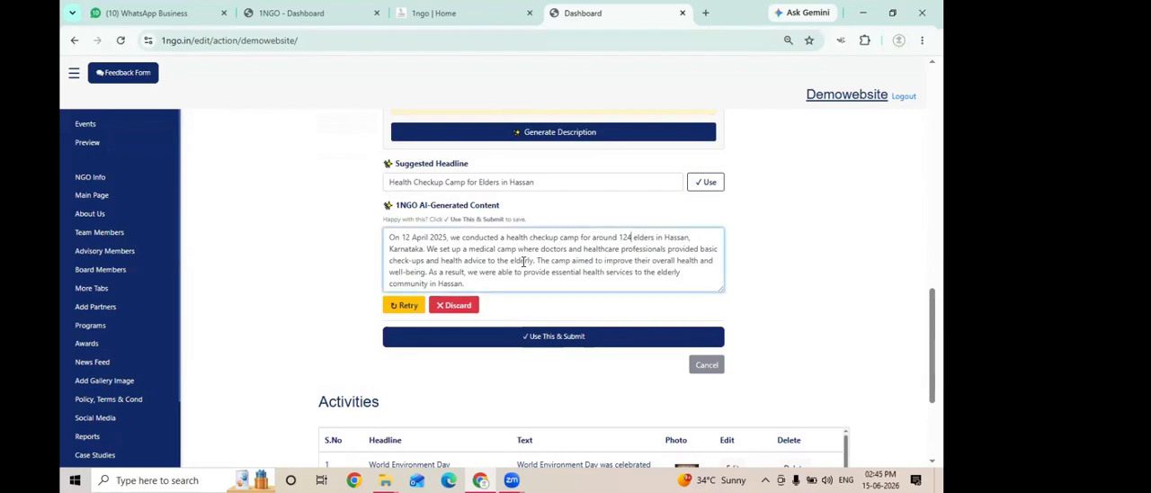
key("BackSpace")
type("5")
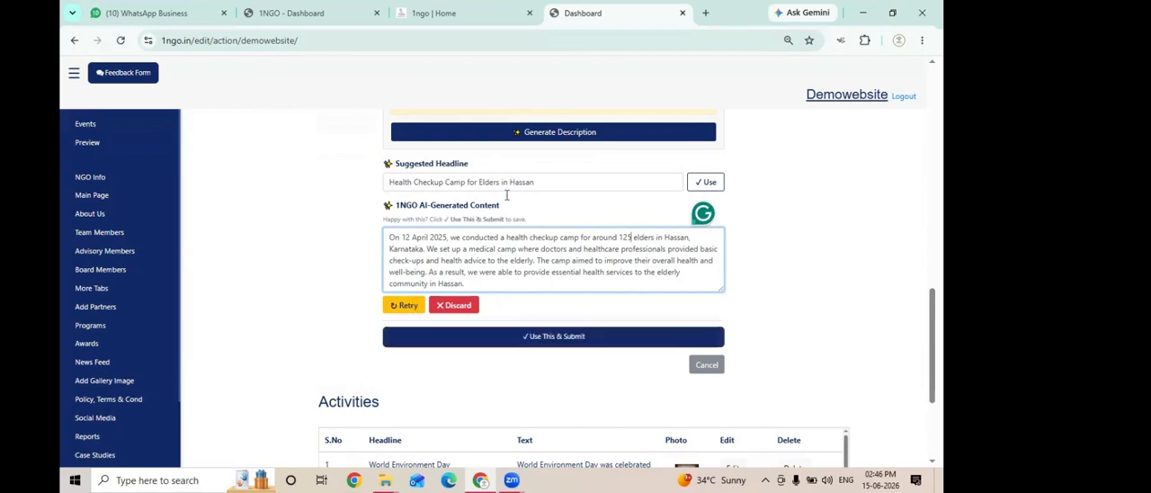
left_click(404, 304)
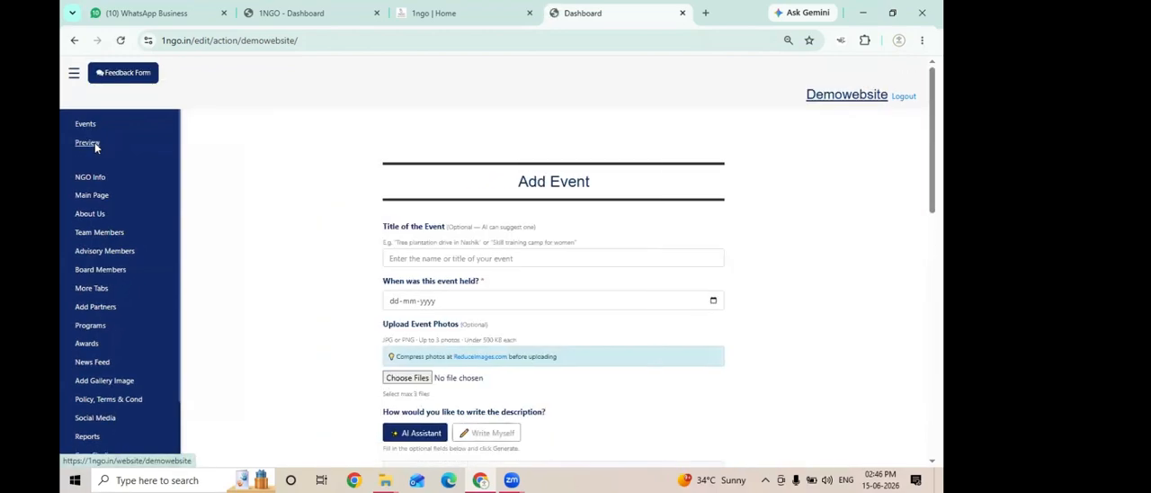
Open the website preview and look through the home page down to the event cards in its Events section
left_click(96, 145)
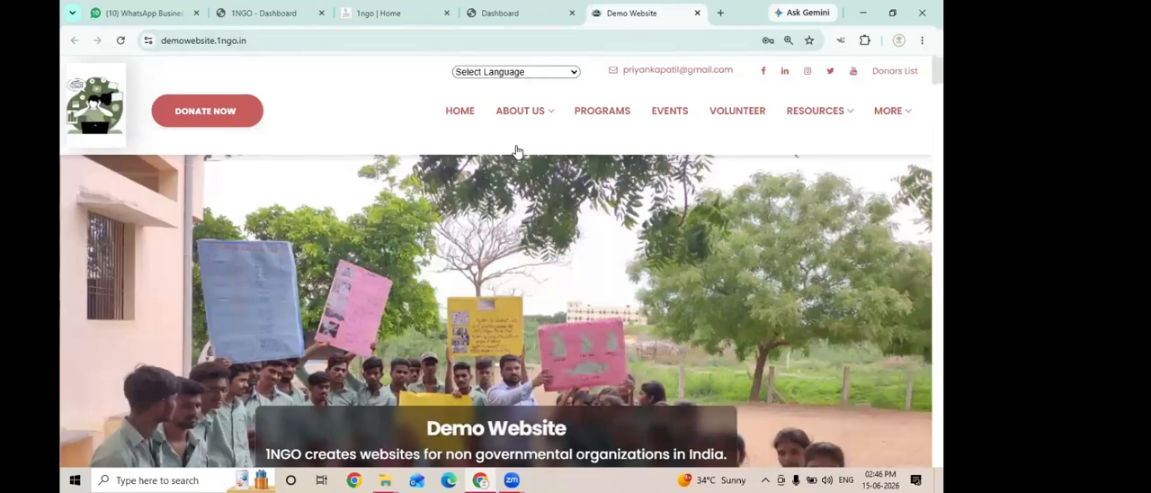
mouse_move(517, 151)
scroll(517, 152, "down", 5)
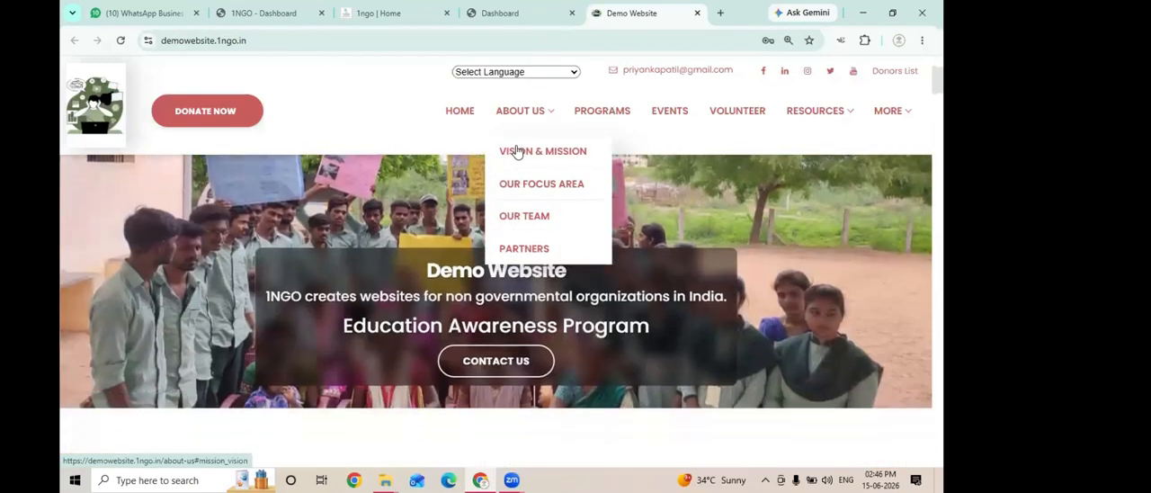
scroll(517, 151, "down", 3)
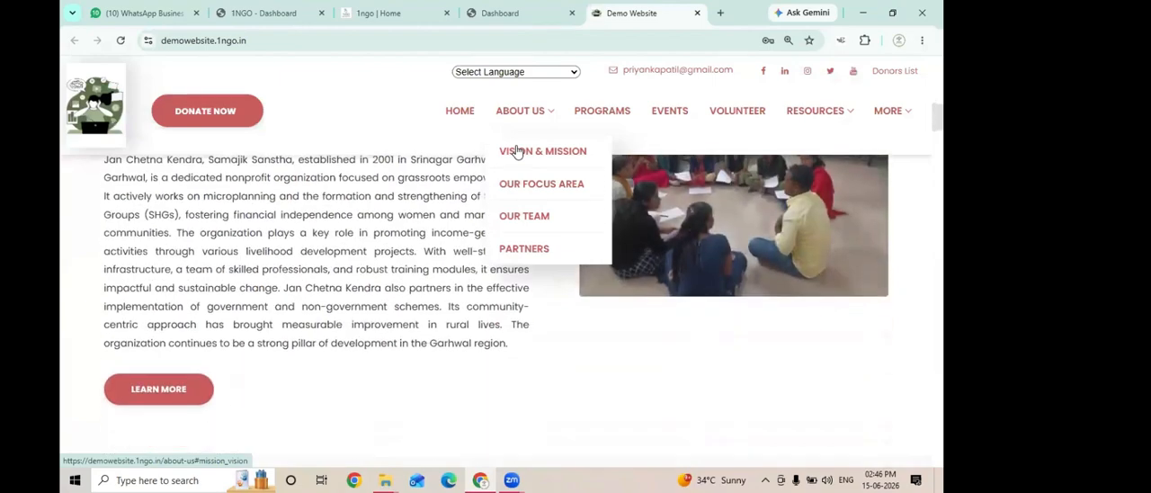
scroll(518, 151, "down", 5)
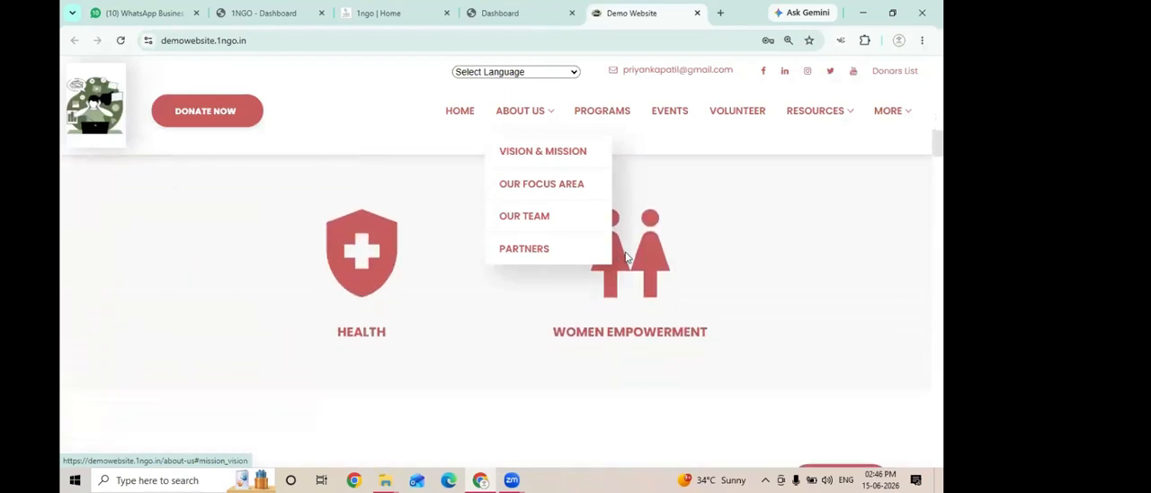
scroll(399, 258, "down", 5)
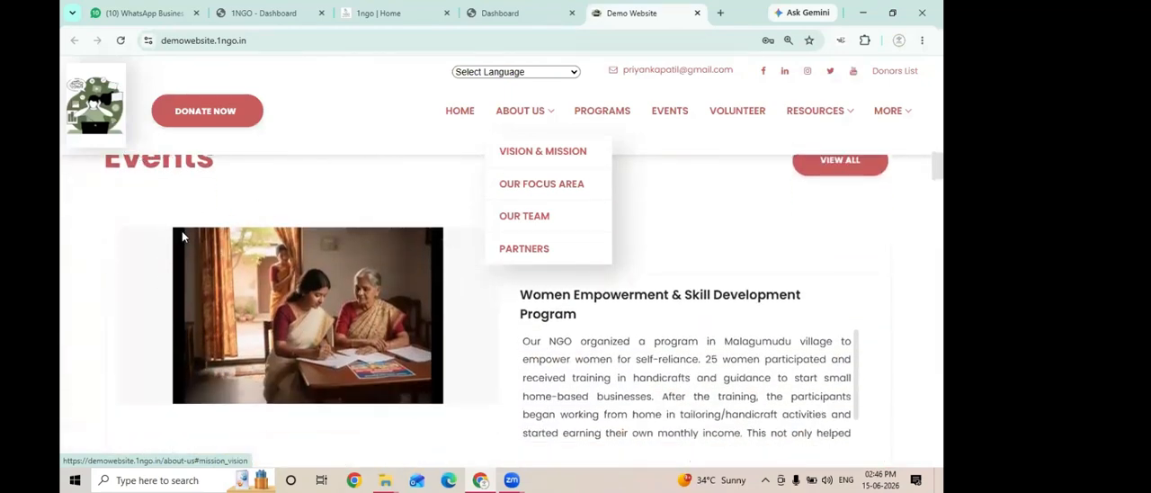
scroll(216, 306, "down", 5)
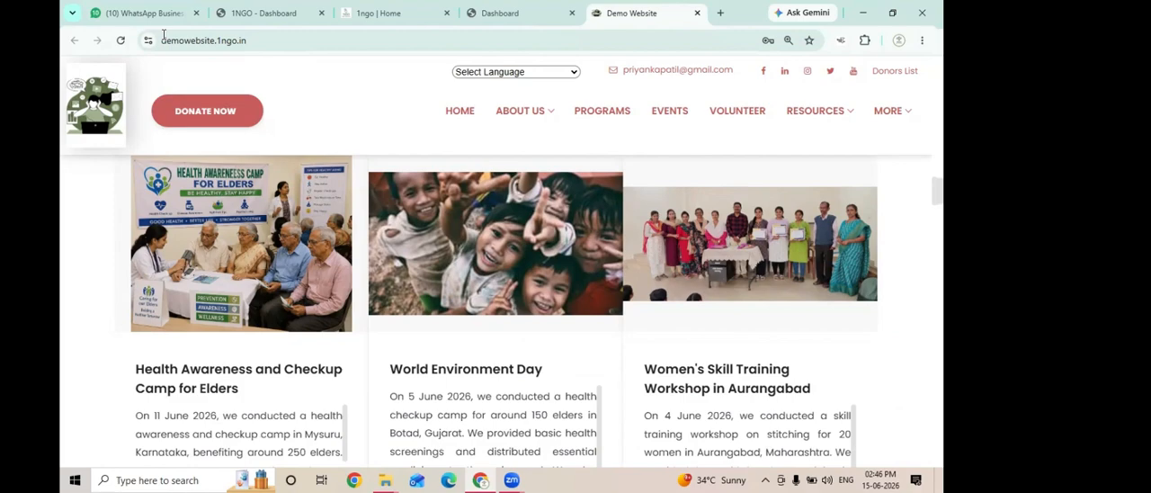
scroll(296, 100, "down", 1)
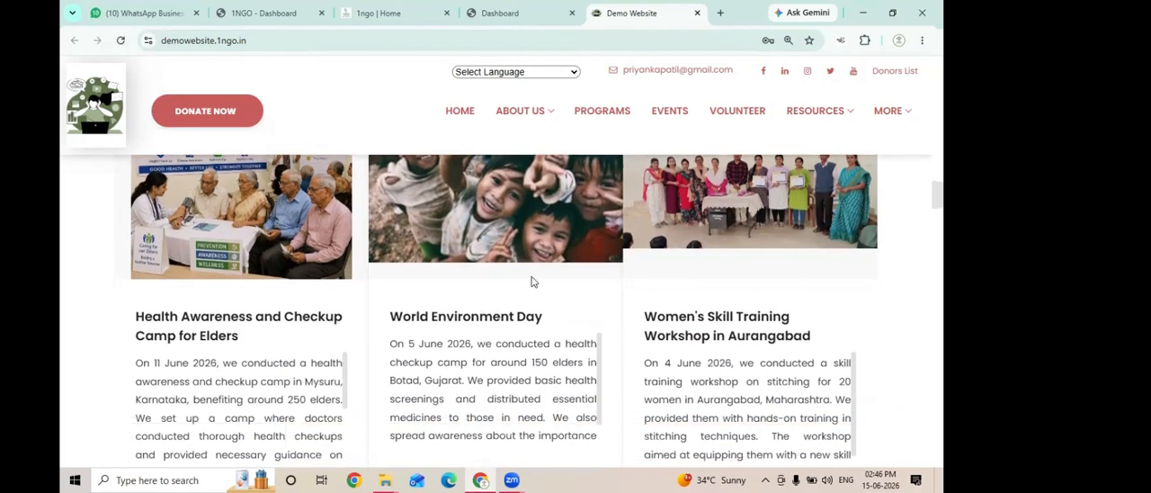